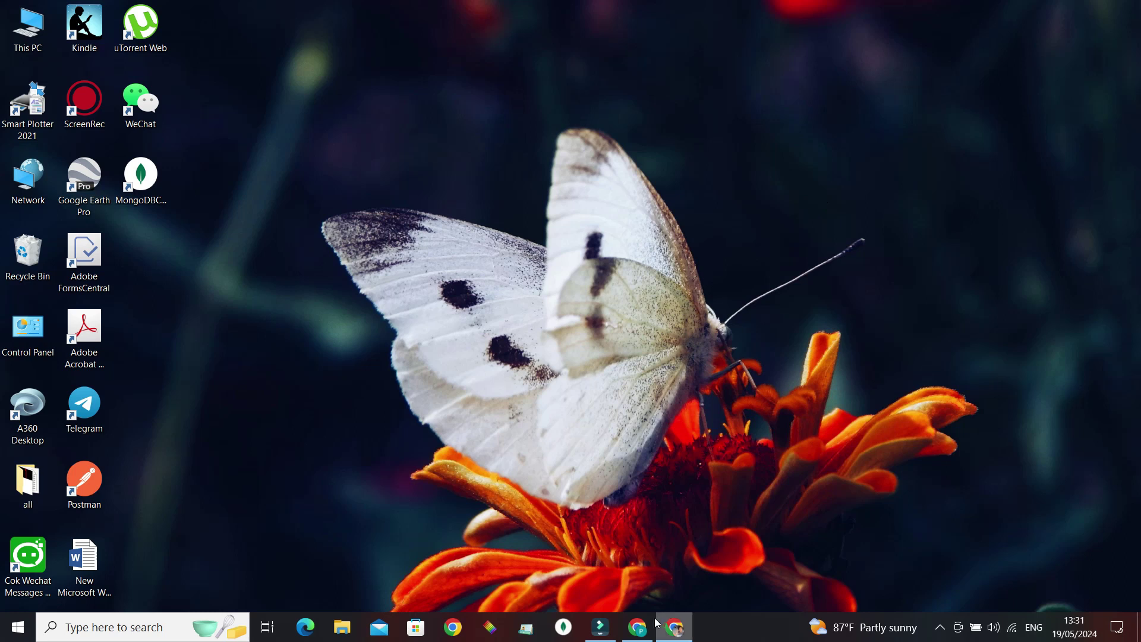
Step: Open netflix.com in Chrome from the taskbar and address bar suggestion
left_click(637, 626)
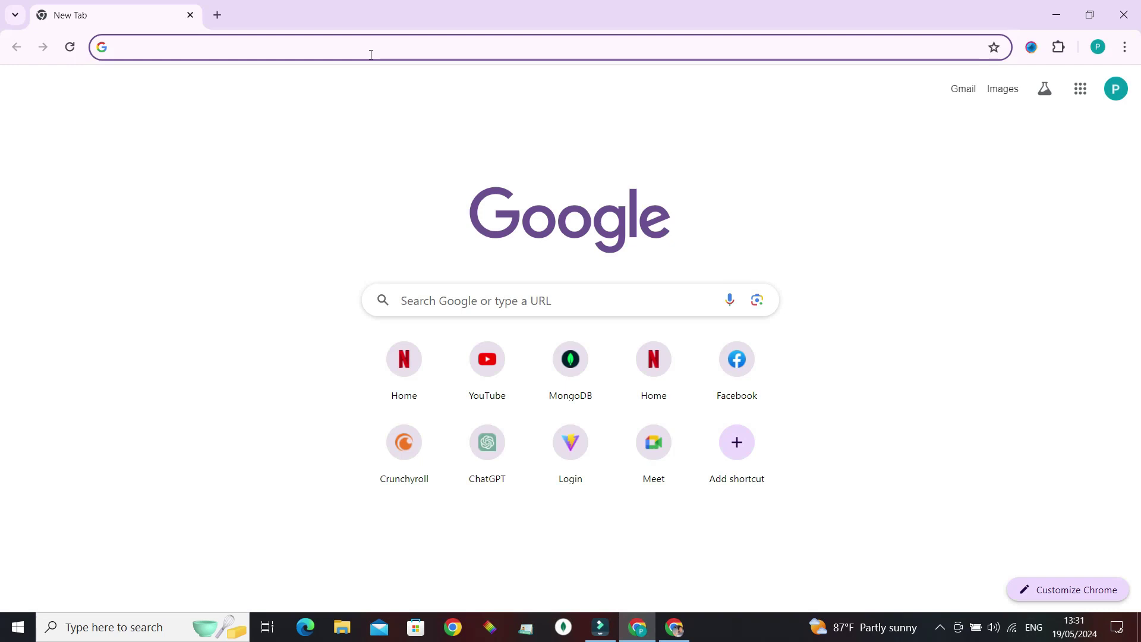
type("ne")
key("Return")
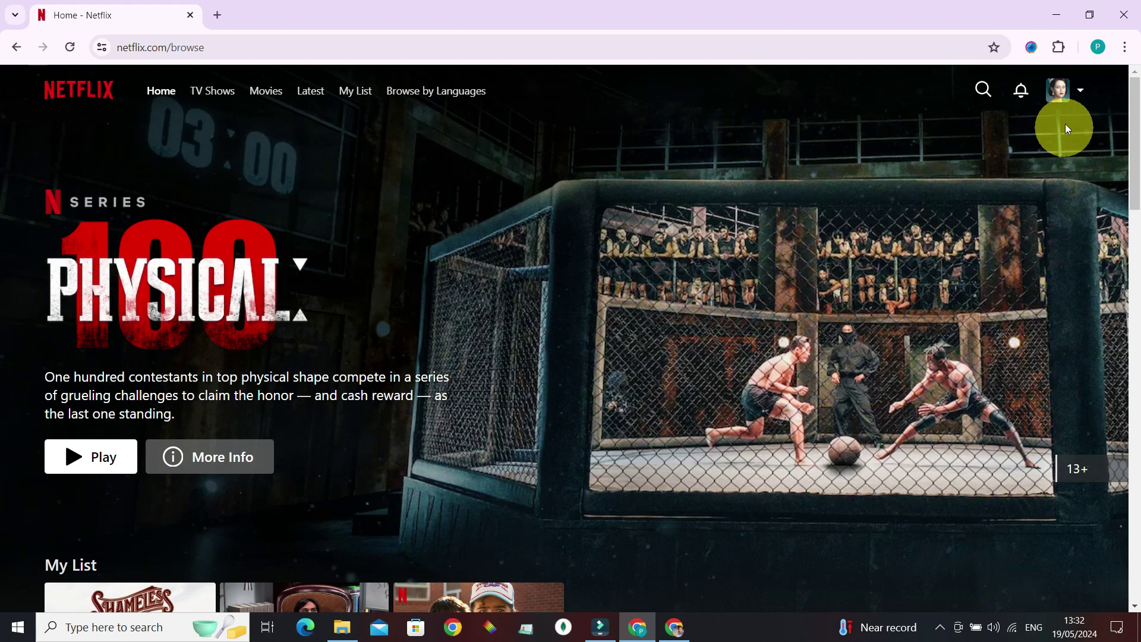
mouse_move(1059, 90)
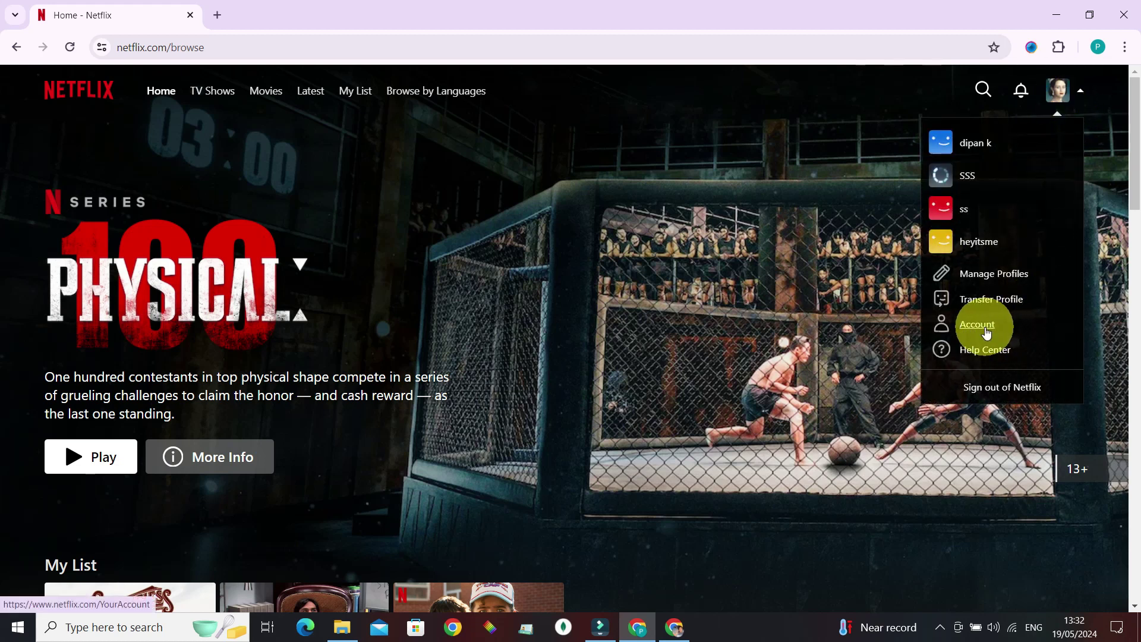
left_click(986, 332)
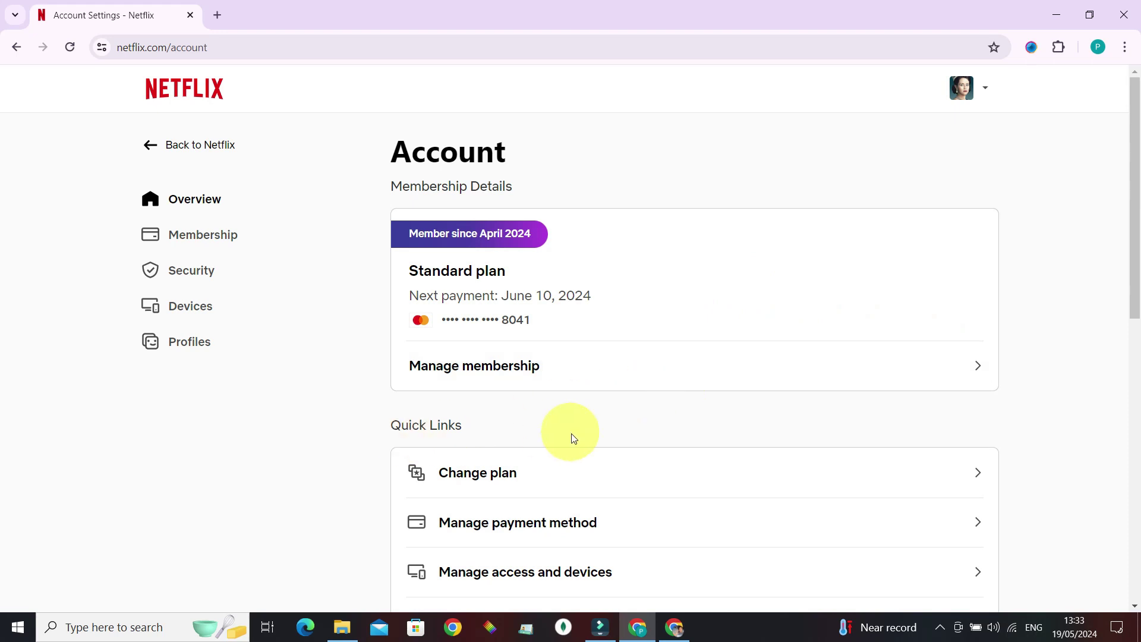
left_click(594, 534)
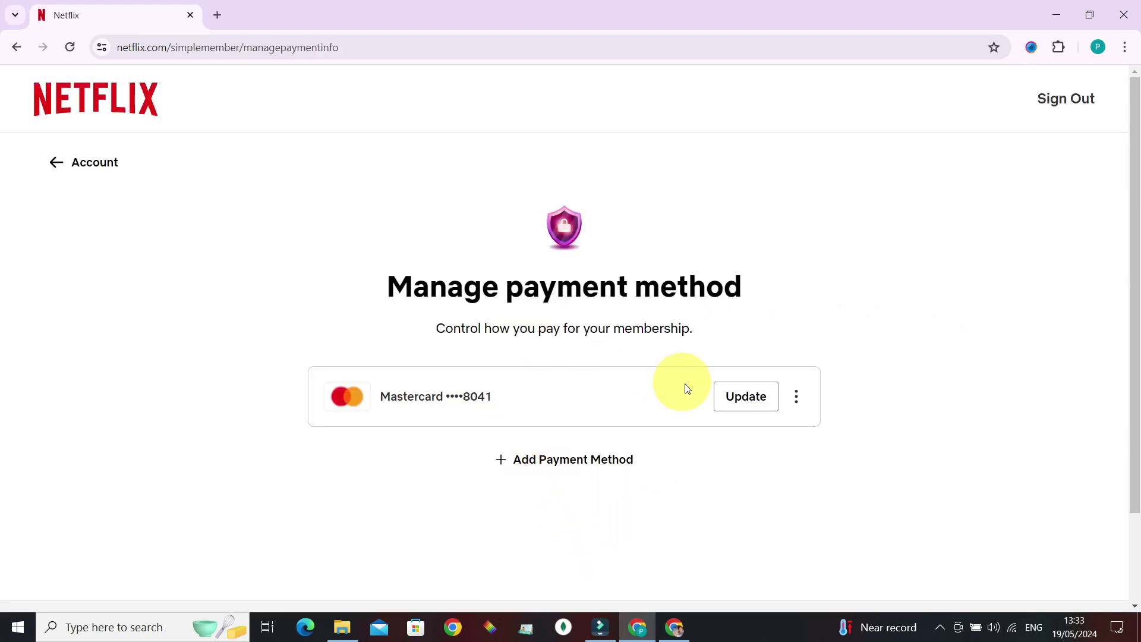
Step: Start updating the Mastercard, then choose to change the payment method instead
left_click(749, 406)
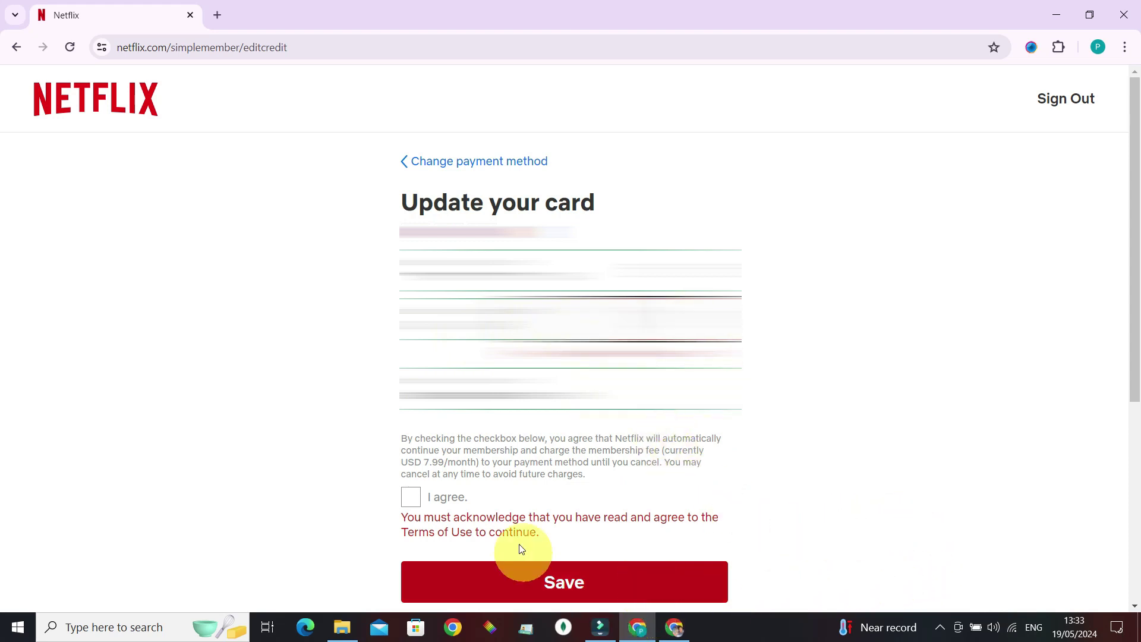
left_click(405, 161)
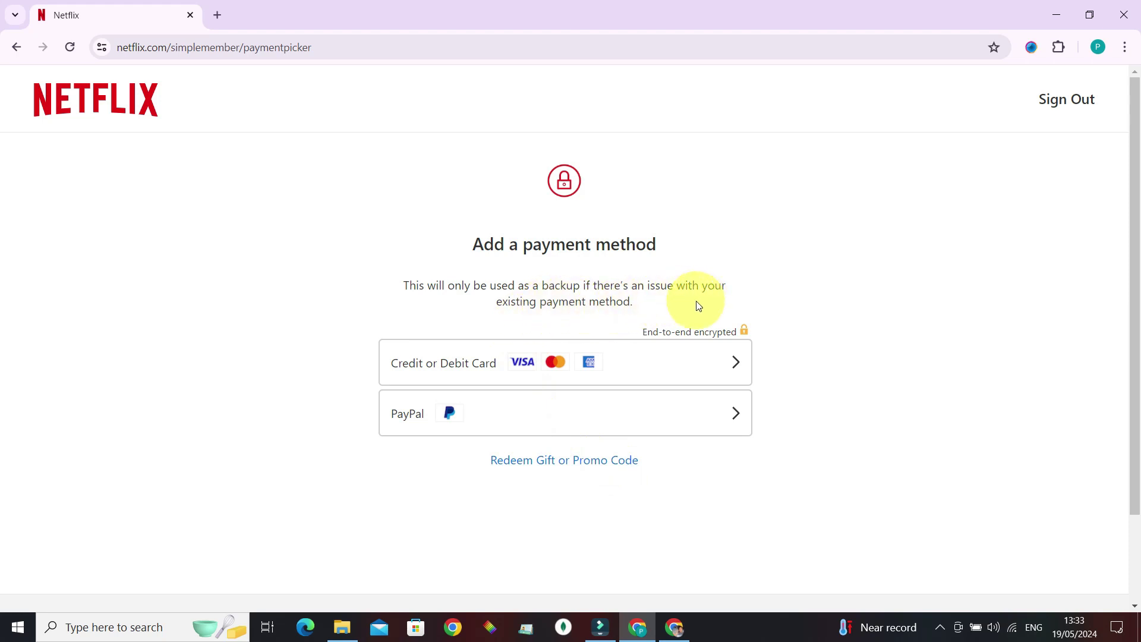
Step: View the PayPal backup setup page, back out, and return to the Netflix home page
left_click(675, 417)
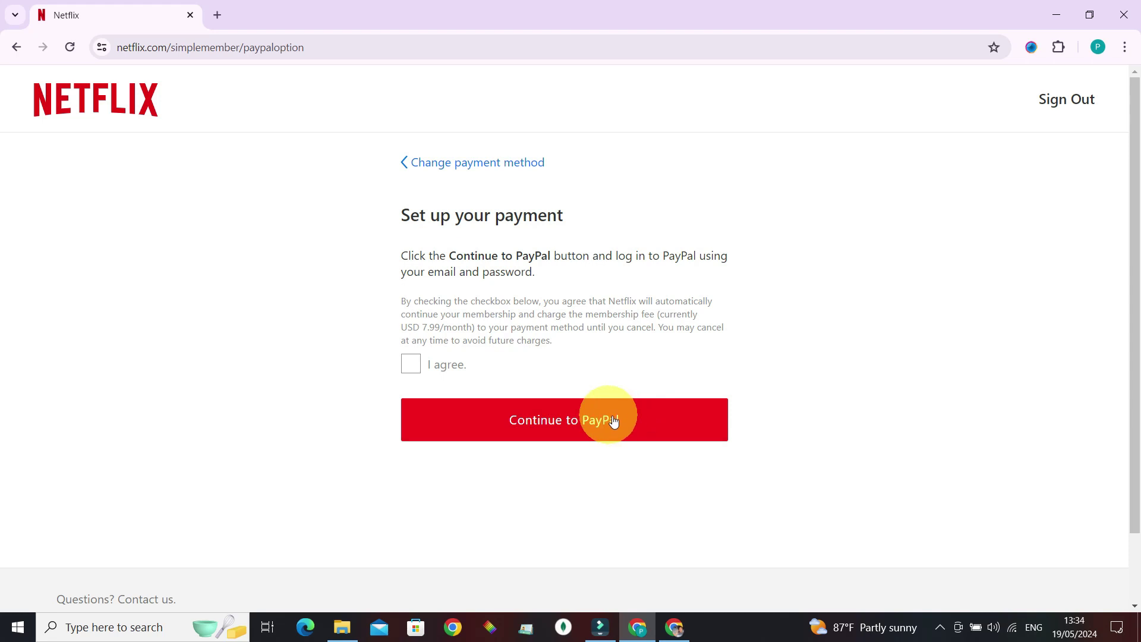
left_click(407, 166)
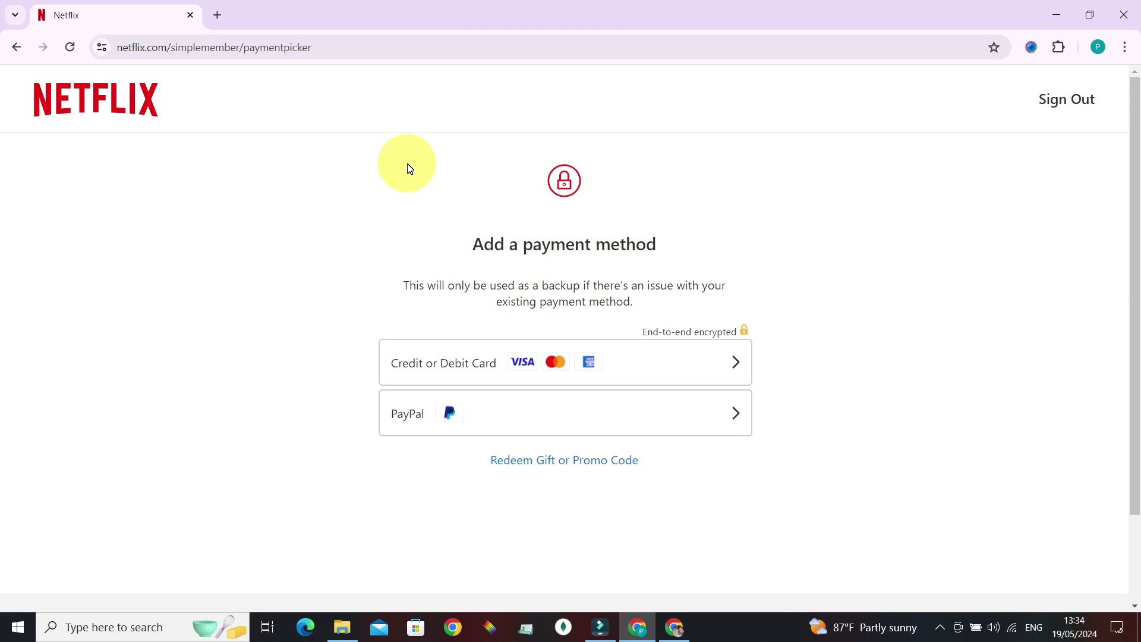
left_click(129, 102)
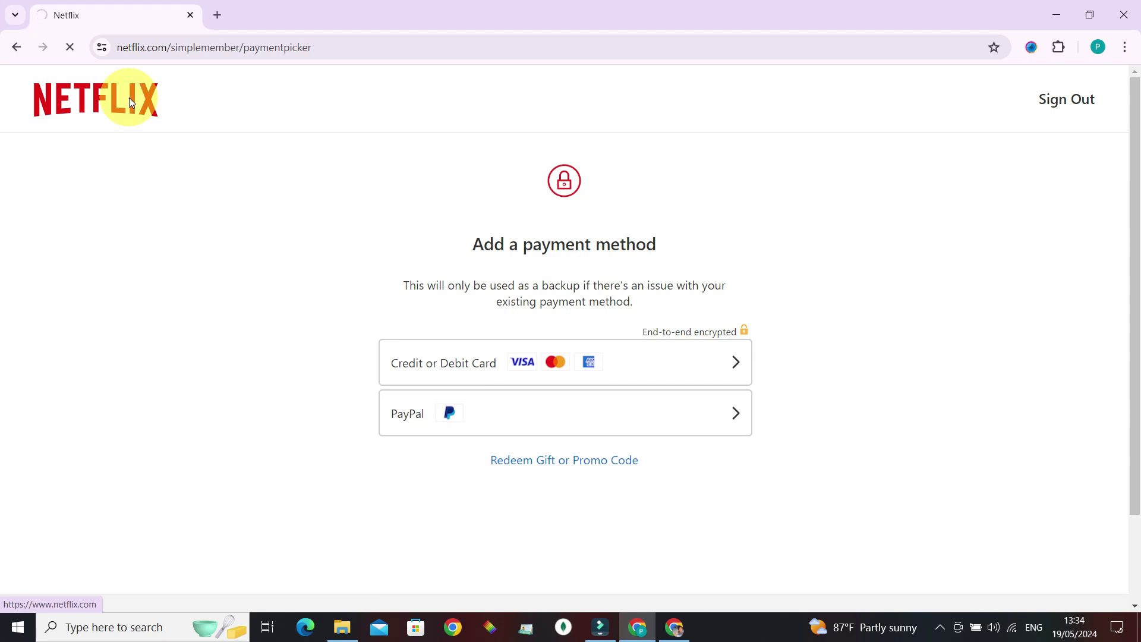